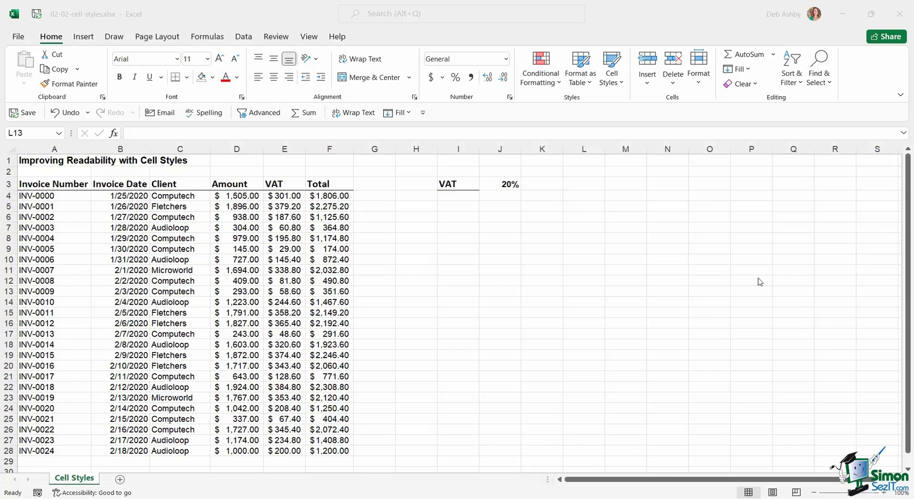
Step: Inspect the Amount in D4, the VAT formula in E4 and the Total formula in F4
{"action": "left_click", "coordinate": [234, 200]}
{"action": "left_click", "coordinate": [289, 196]}
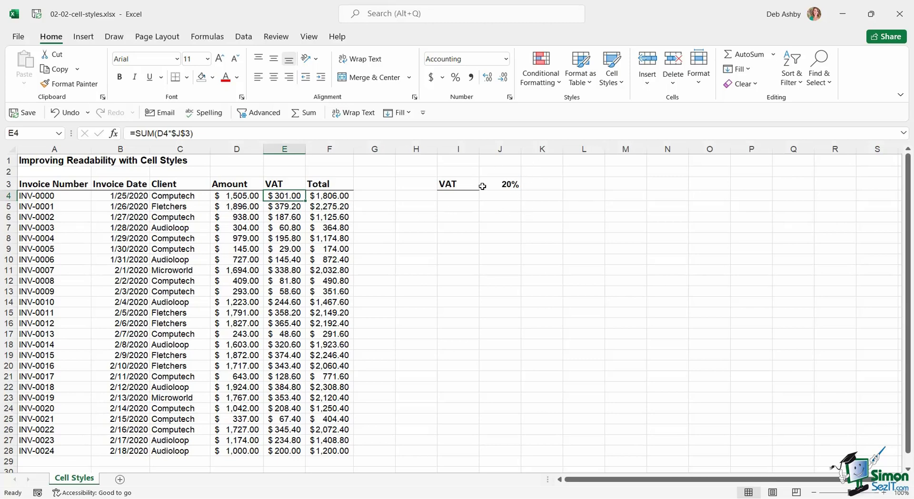
{"action": "left_click", "coordinate": [241, 196]}
{"action": "left_click", "coordinate": [329, 196]}
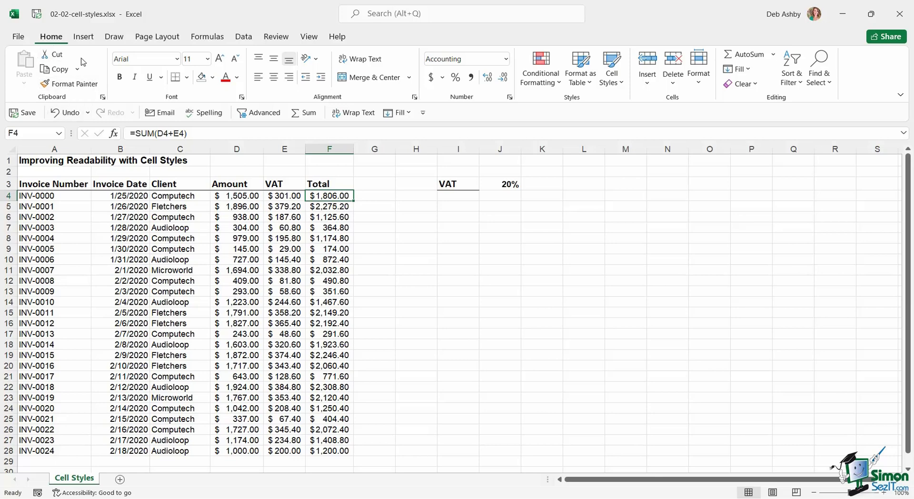
Step: Review the Calculation style's border and font format settings, then cancel without changes
{"action": "left_click", "coordinate": [615, 81]}
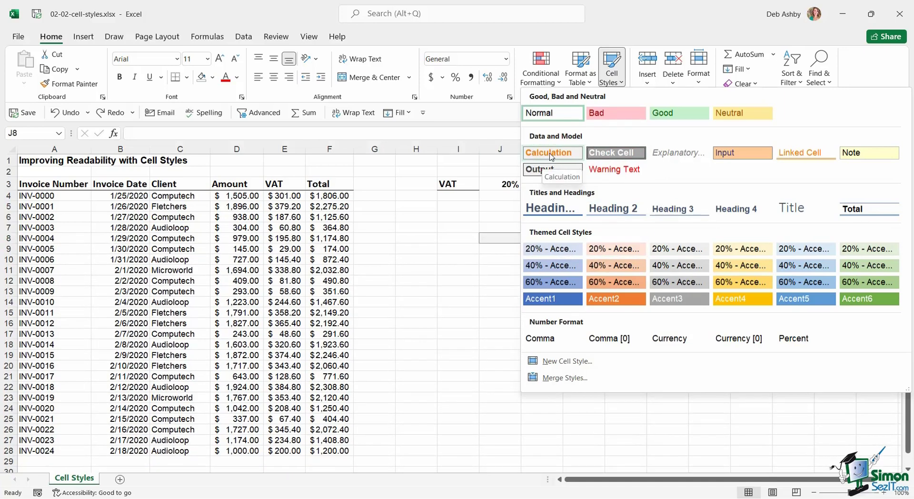
{"action": "right_click", "coordinate": [551, 156]}
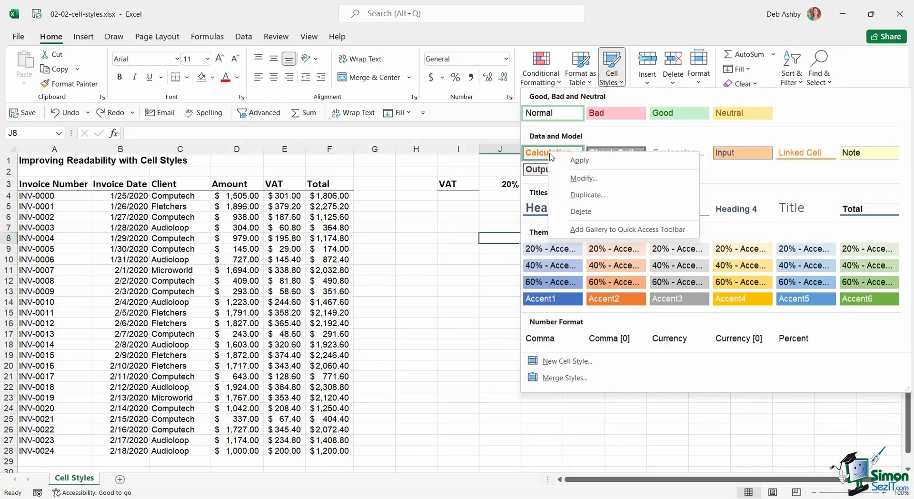
{"action": "left_click", "coordinate": [578, 175]}
{"action": "left_click", "coordinate": [639, 168]}
{"action": "left_click", "coordinate": [560, 115]}
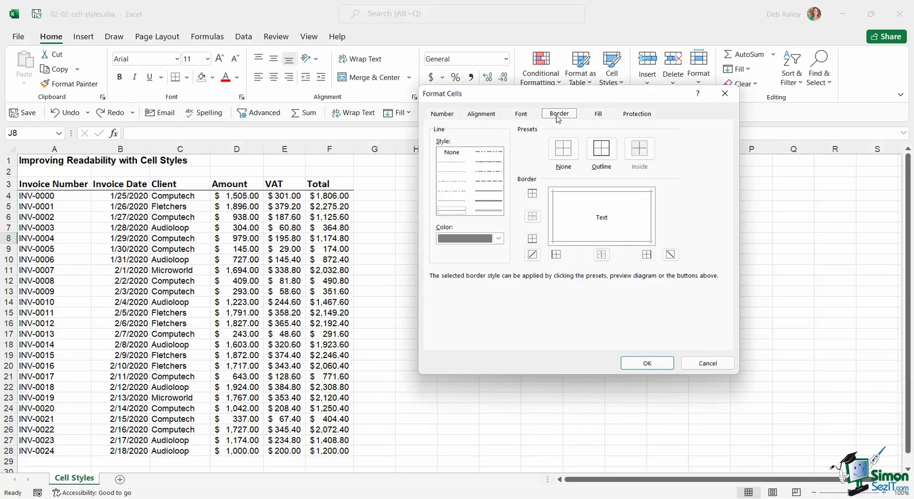
{"action": "left_click", "coordinate": [526, 116]}
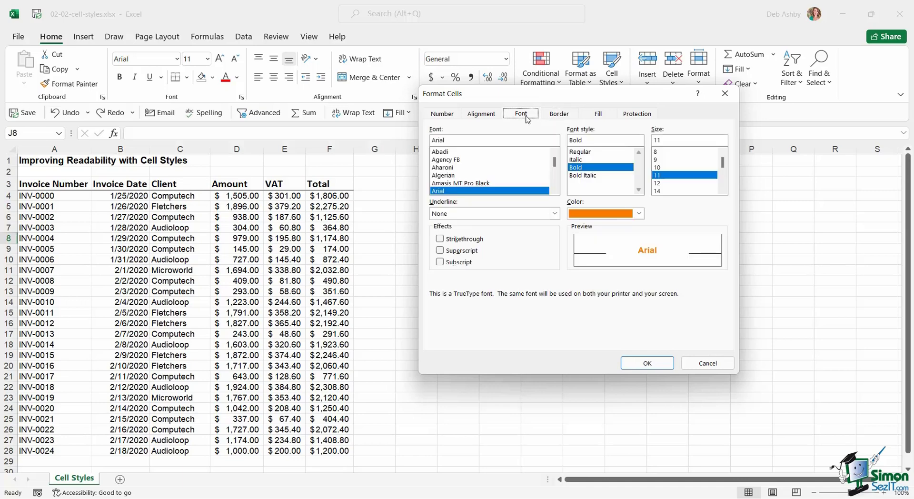
{"action": "left_click", "coordinate": [706, 365]}
{"action": "left_click", "coordinate": [638, 322]}
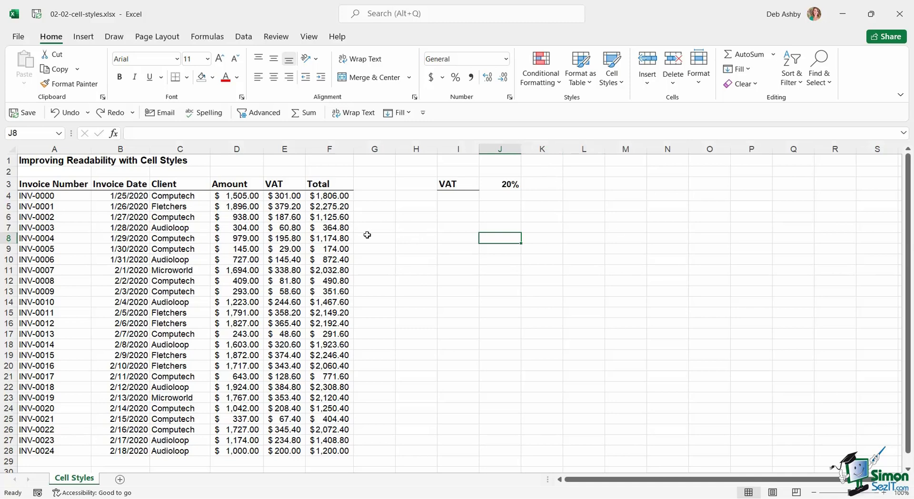
Step: Apply the Input cell style to the invoice data range A4:D28
{"action": "left_click", "coordinate": [236, 227]}
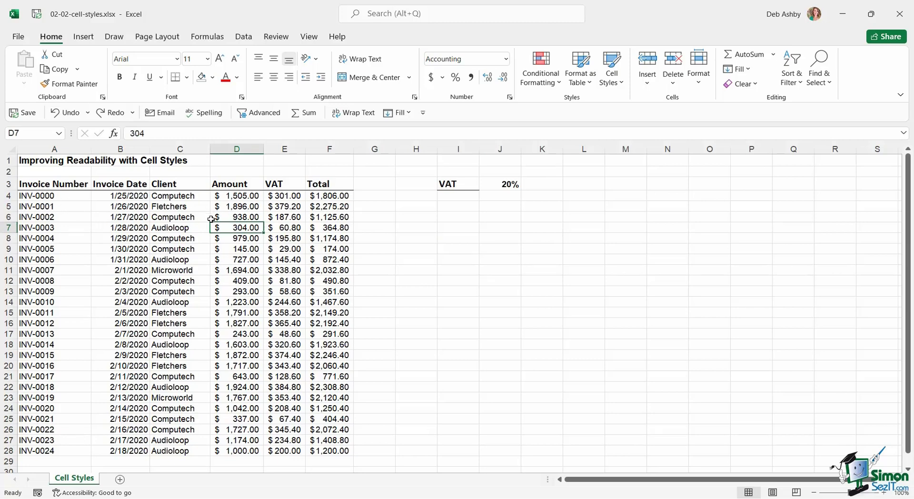
{"action": "left_click_drag", "start_coordinate": [29, 196], "coordinate": [266, 457]}
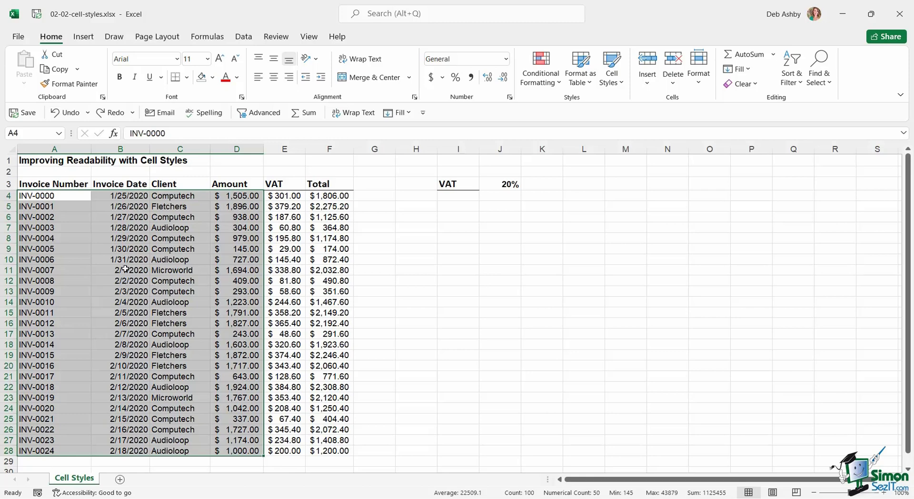
{"action": "left_click", "coordinate": [615, 81]}
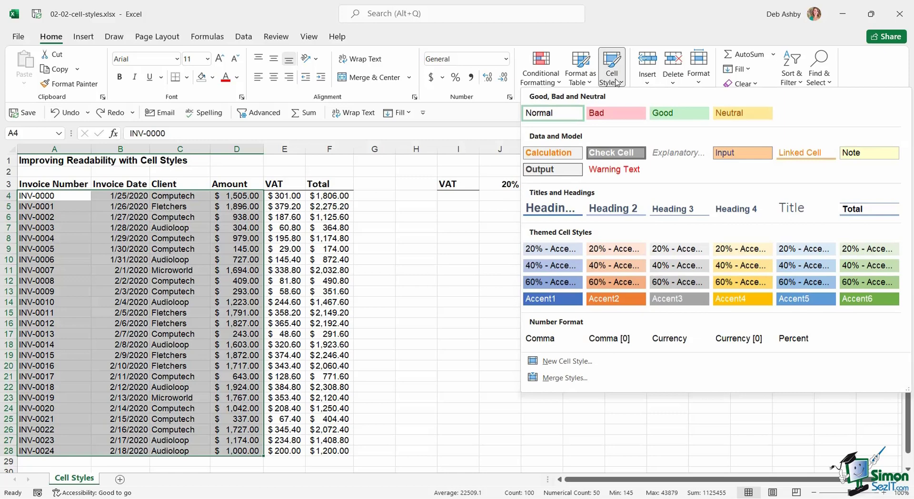
{"action": "left_click", "coordinate": [748, 160]}
{"action": "left_click", "coordinate": [326, 273]}
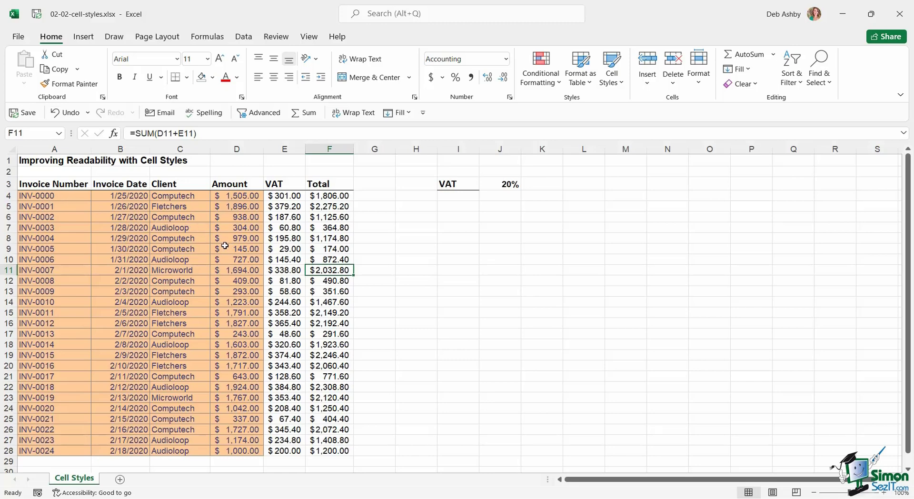
Step: Check the VAT and Total formulas in rows 4 to 7 of columns E and F
{"action": "left_click", "coordinate": [277, 197]}
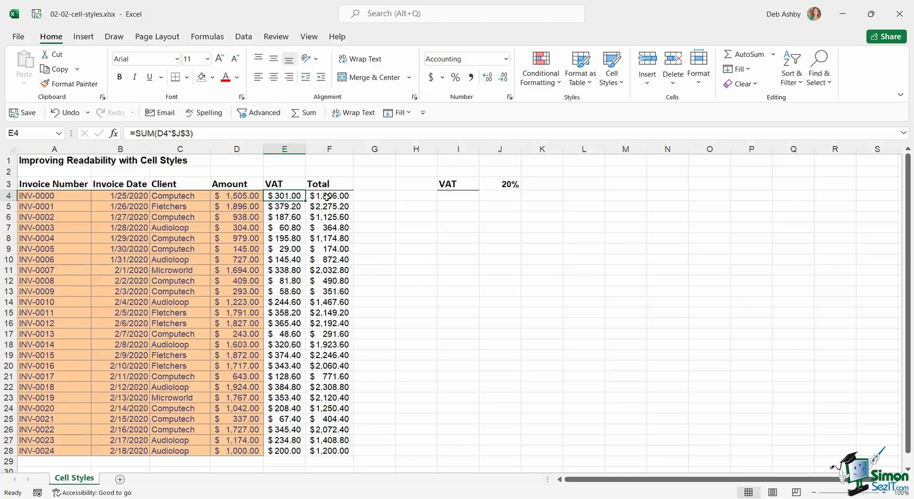
{"action": "left_click", "coordinate": [325, 197]}
{"action": "left_click", "coordinate": [299, 207]}
{"action": "left_click", "coordinate": [315, 207]}
{"action": "left_click", "coordinate": [285, 217]}
{"action": "left_click", "coordinate": [285, 227]}
{"action": "left_click", "coordinate": [315, 228]}
Step: Apply the Calculation cell style to E4:F28, then select the VAT rate in J3
{"action": "left_click_drag", "start_coordinate": [279, 198], "coordinate": [324, 451]}
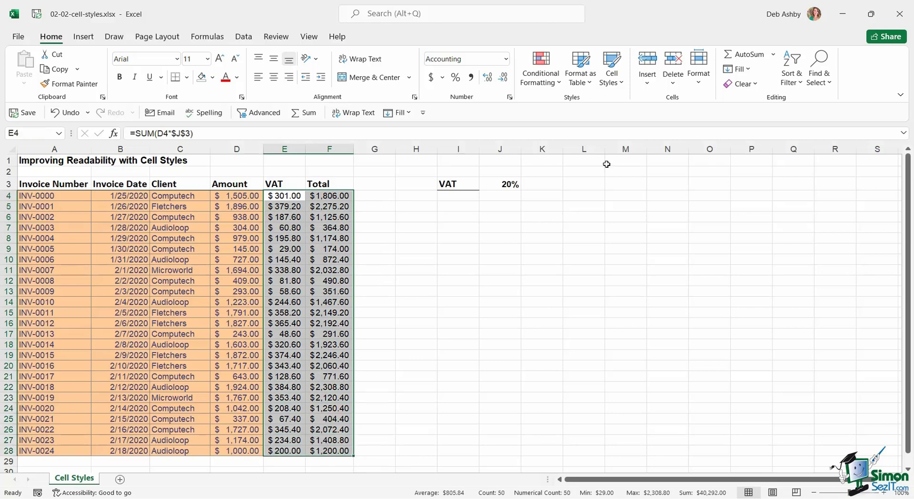
{"action": "left_click", "coordinate": [613, 81]}
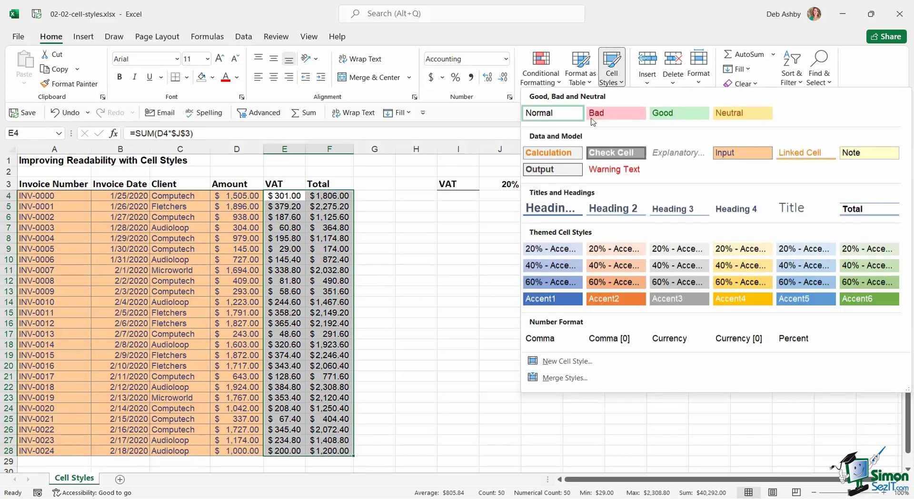
{"action": "left_click", "coordinate": [566, 153]}
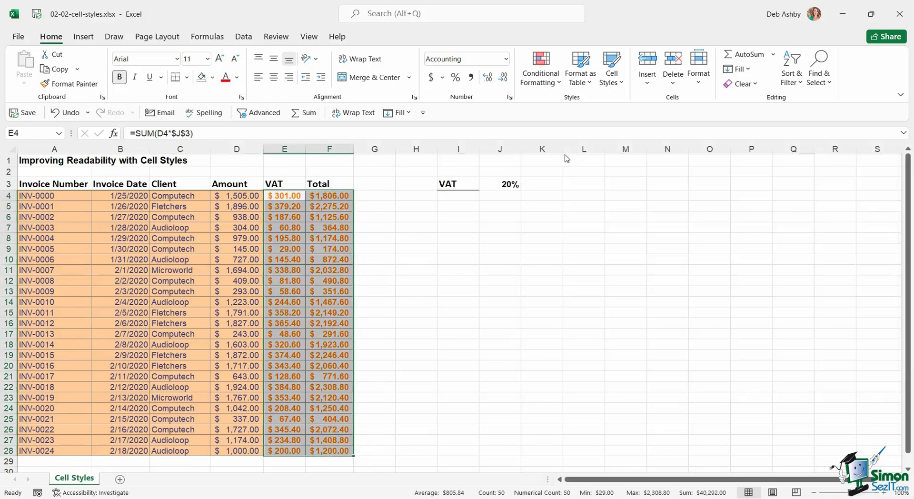
{"action": "left_click", "coordinate": [401, 258]}
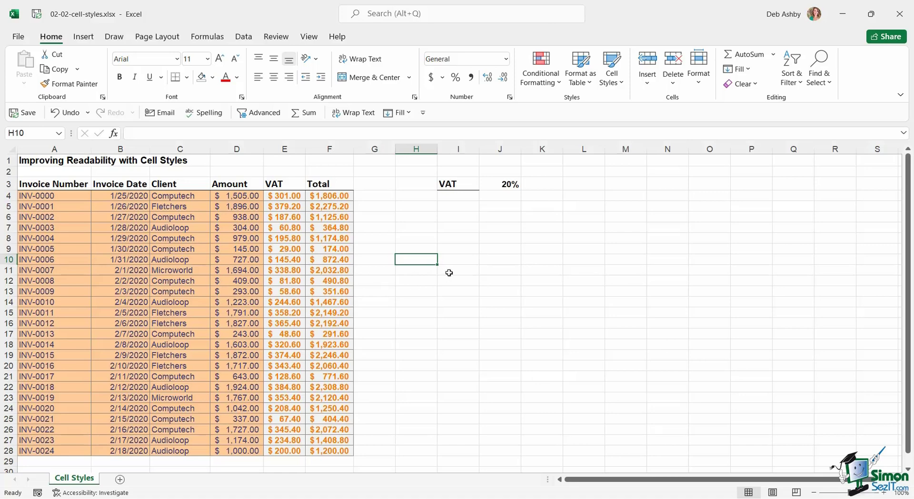
{"action": "left_click", "coordinate": [511, 183]}
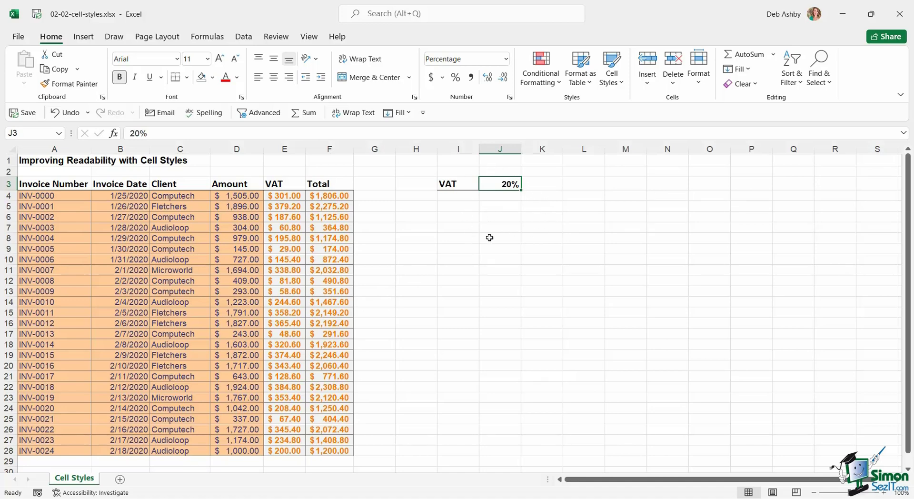
Step: Apply the Input cell style to the 20% VAT rate in J3
{"action": "left_click", "coordinate": [615, 83]}
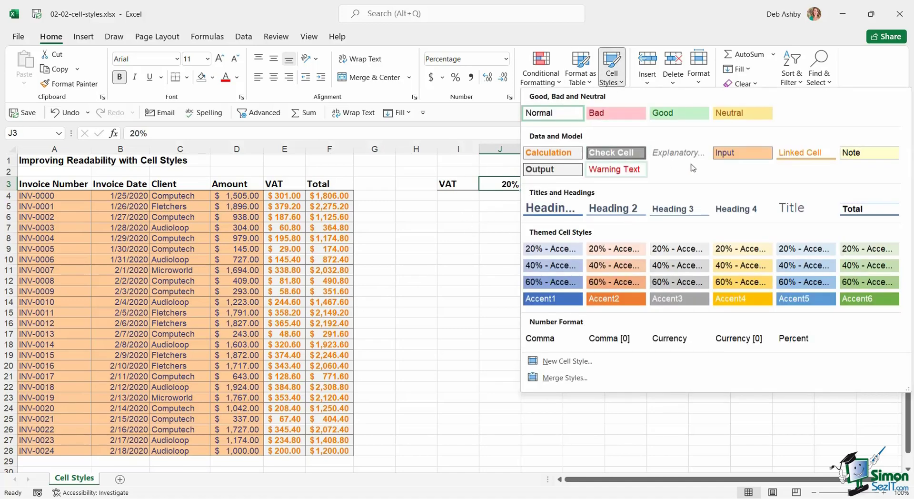
{"action": "left_click", "coordinate": [740, 160]}
{"action": "left_click", "coordinate": [548, 281]}
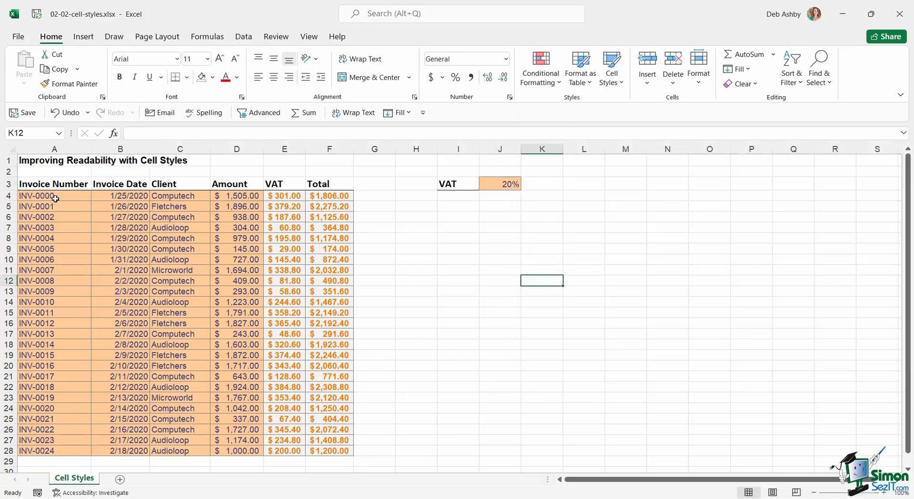
Step: Apply the Heading 2 cell style to the title across A1:F1
{"action": "left_click", "coordinate": [44, 162]}
{"action": "left_click_drag", "start_coordinate": [31, 162], "coordinate": [333, 160]}
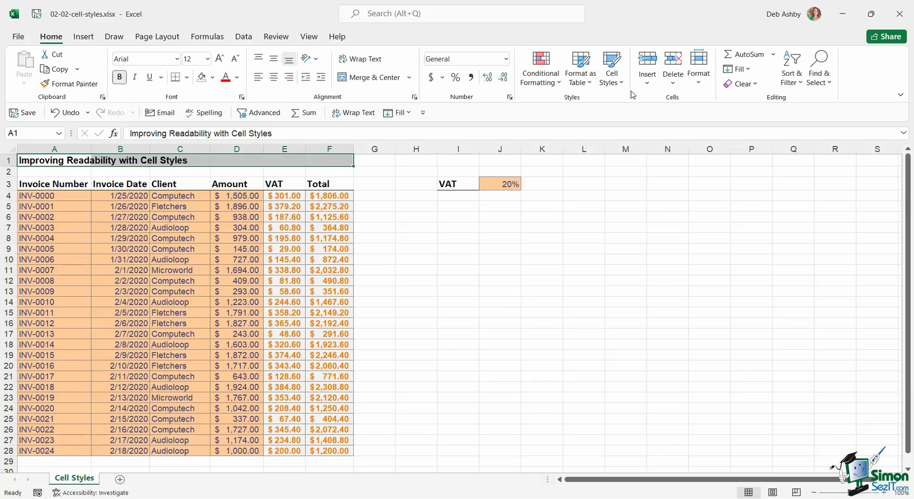
{"action": "left_click", "coordinate": [616, 82]}
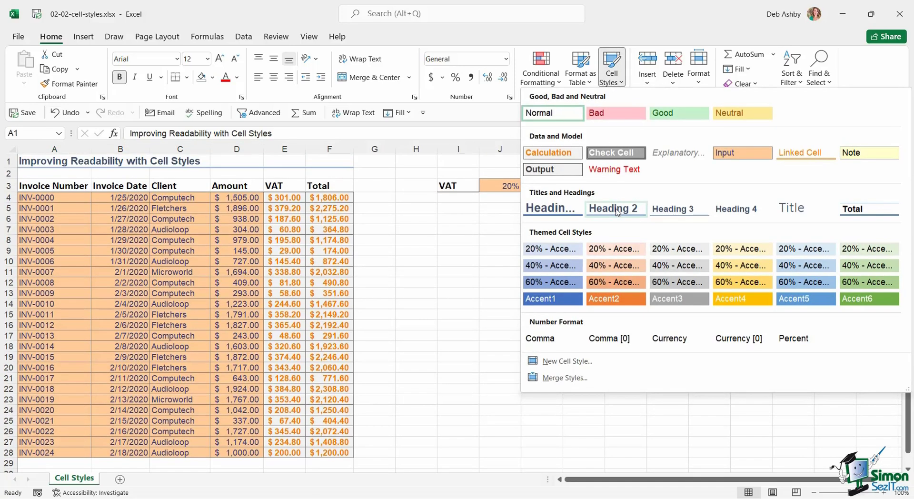
{"action": "left_click", "coordinate": [617, 209]}
{"action": "left_click", "coordinate": [512, 271]}
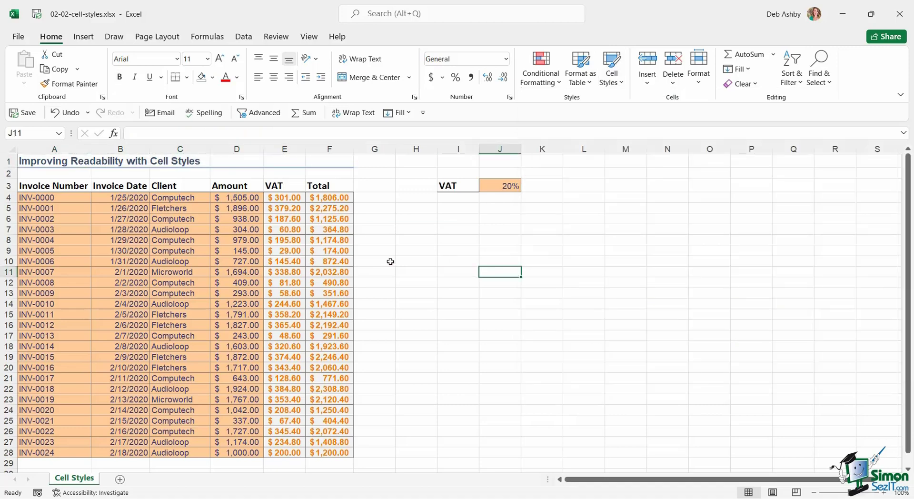
{"action": "left_click", "coordinate": [618, 83]}
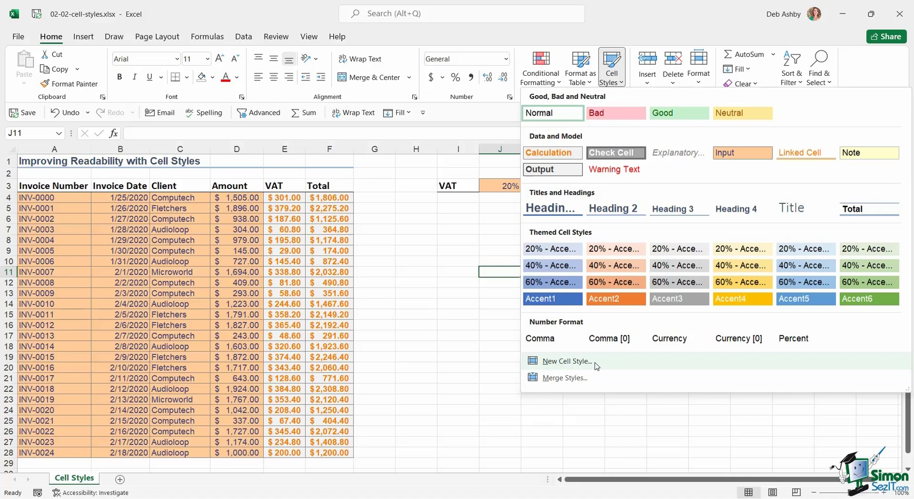
{"action": "left_click", "coordinate": [425, 244]}
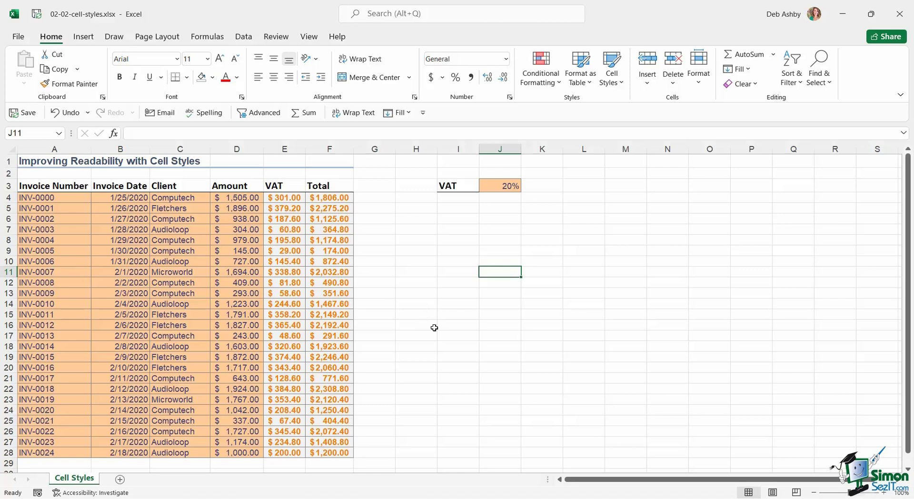
Step: Style I9 as Input and I11 as Calculation to make the legend swatches
{"action": "left_click", "coordinate": [453, 251]}
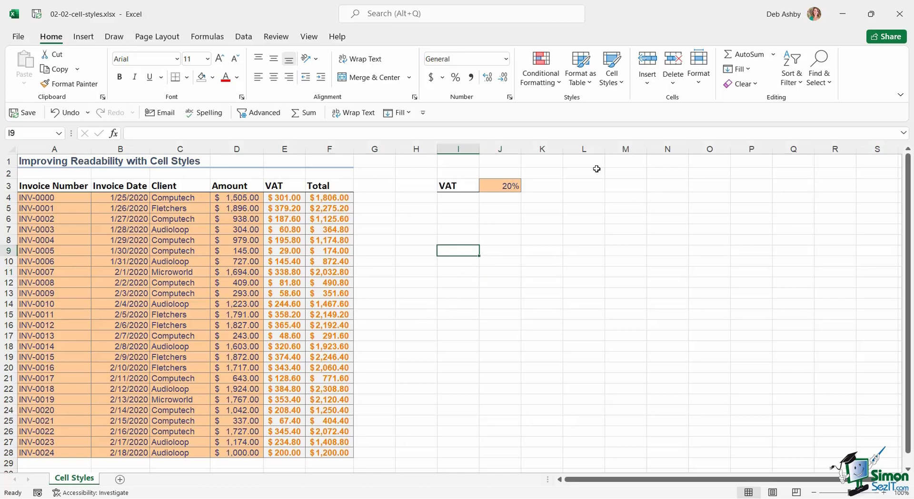
{"action": "left_click", "coordinate": [611, 76]}
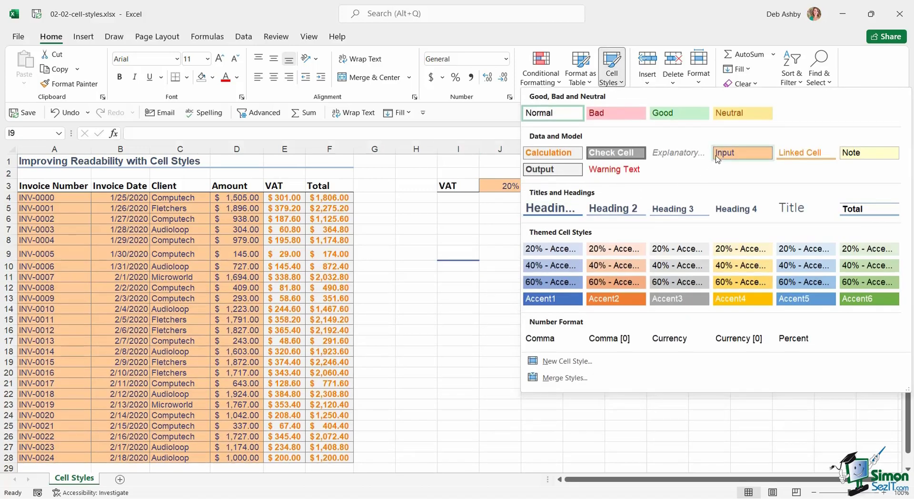
{"action": "left_click", "coordinate": [731, 157]}
{"action": "left_click", "coordinate": [462, 274]}
{"action": "left_click", "coordinate": [611, 76]}
{"action": "left_click", "coordinate": [547, 153]}
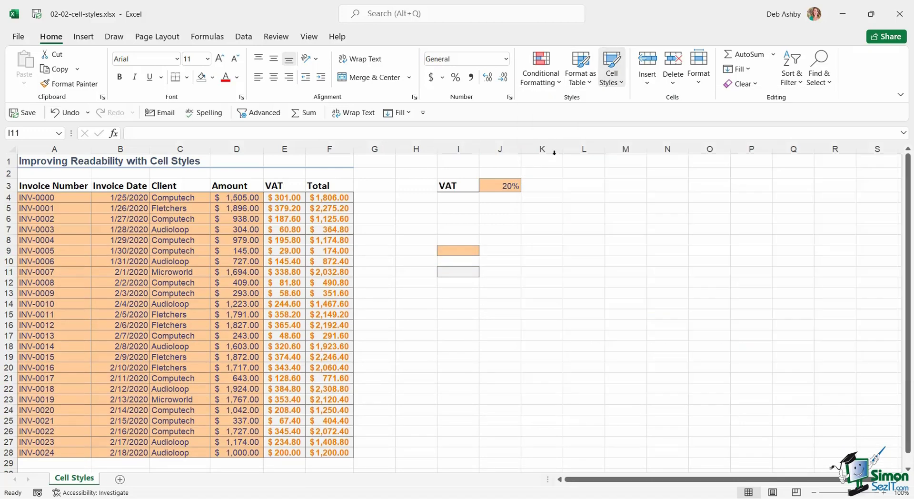
{"action": "key", "text": "Down"}
Step: Label the swatches "Input values into these cells" in J9 and "Calculation cells" in J11
{"action": "left_click", "coordinate": [504, 252]}
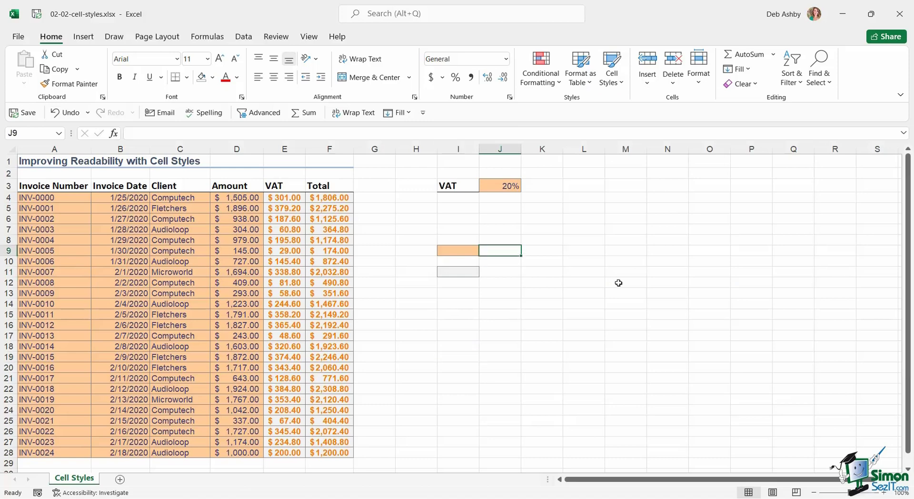
{"action": "type", "text": "Input values into th"}
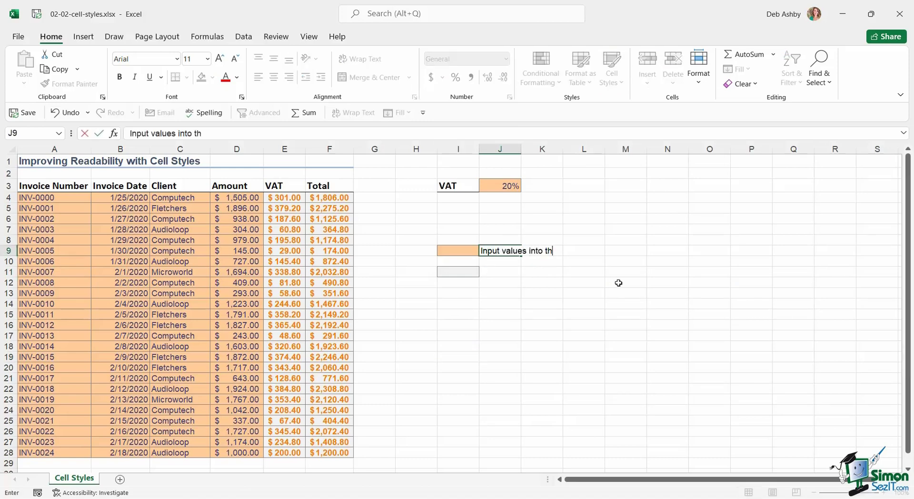
{"action": "type", "text": "ese cells"}
{"action": "left_click", "coordinate": [490, 271]}
{"action": "type", "text": "Calculation ce"}
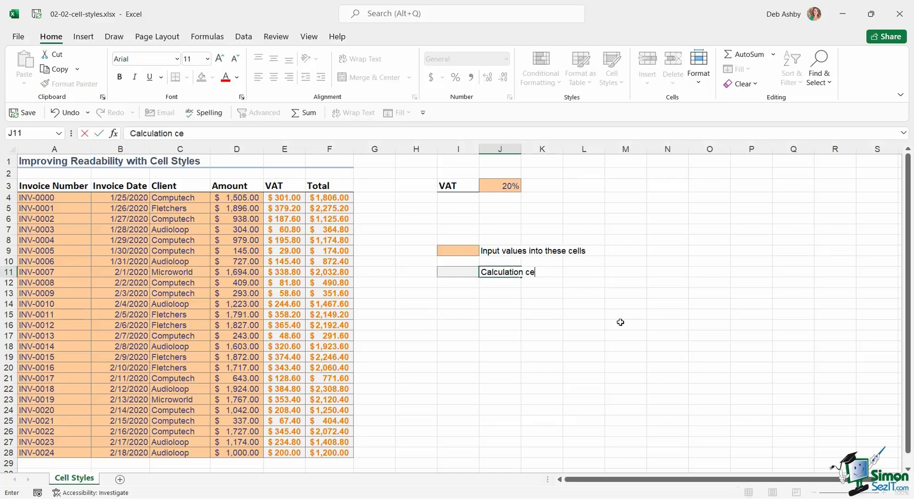
{"action": "type", "text": "lls"}
{"action": "left_click", "coordinate": [621, 322]}
{"action": "left_click", "coordinate": [649, 300]}
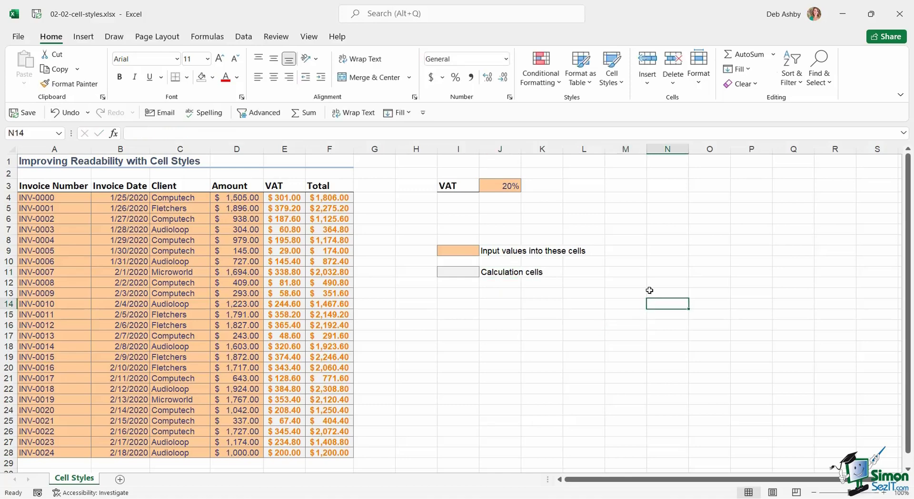